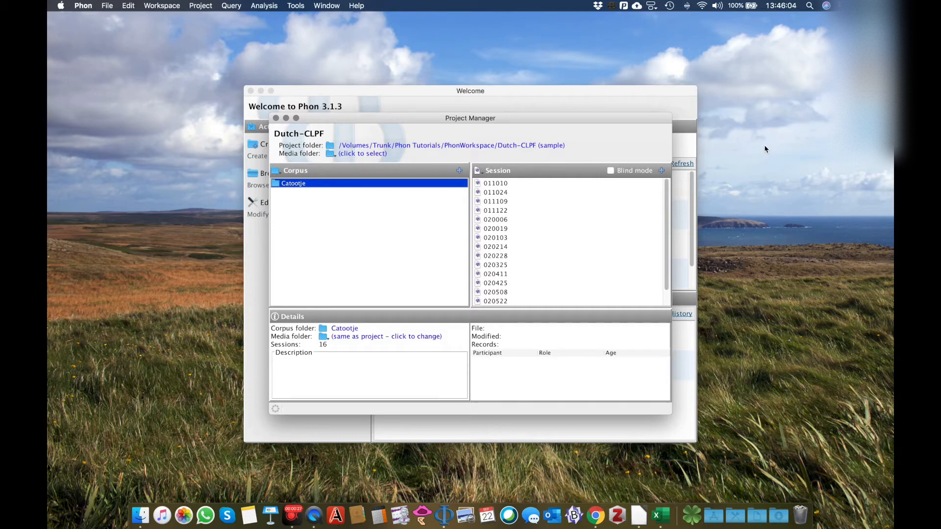
Run a Phone Inventory analysis on sessions 011010, 011024, 011109 and 011122 with the default parameters.
left_click(279, 6)
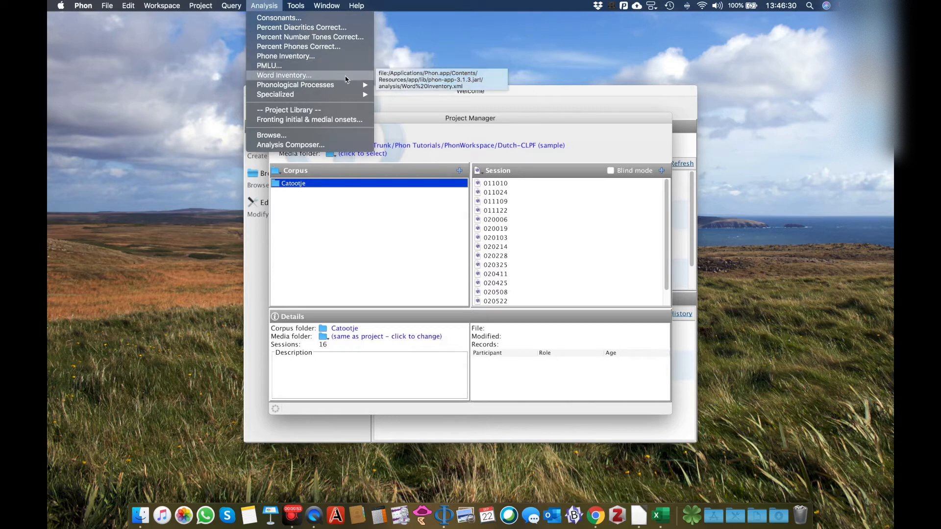
mouse_move(342, 92)
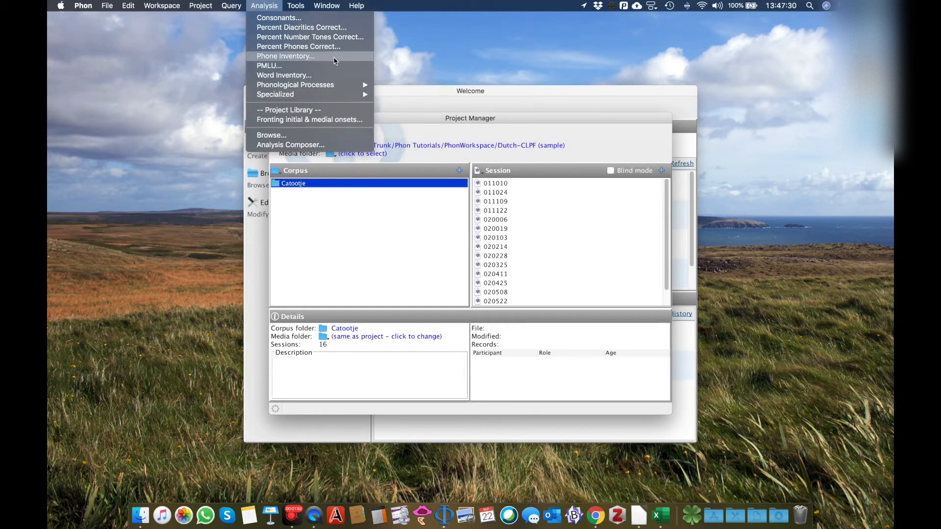
left_click(333, 57)
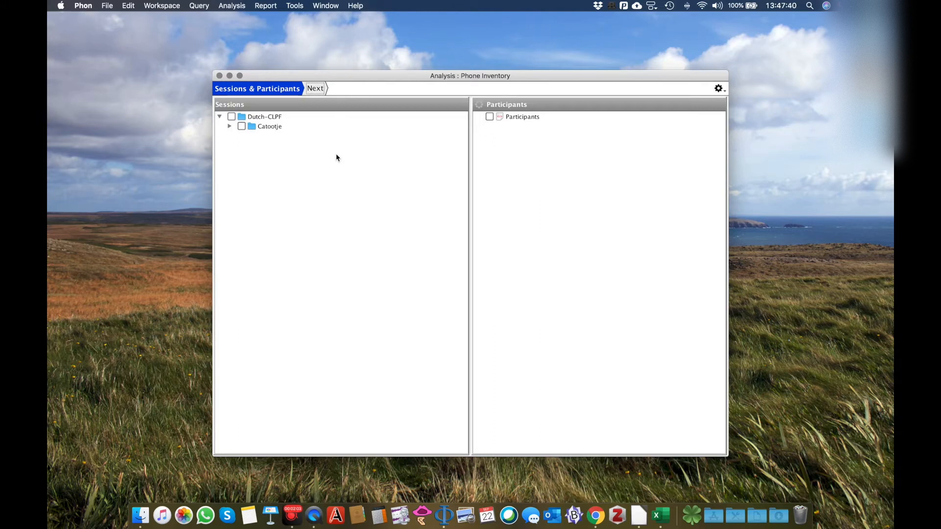
left_click(231, 126)
left_click(242, 126)
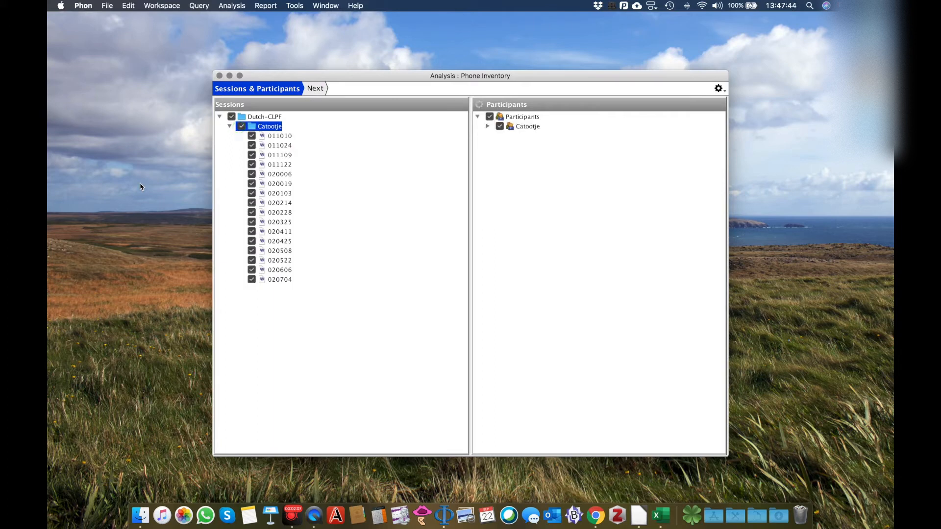
left_click(243, 127)
left_click(252, 136)
left_click(252, 146)
left_click(252, 155)
left_click(252, 164)
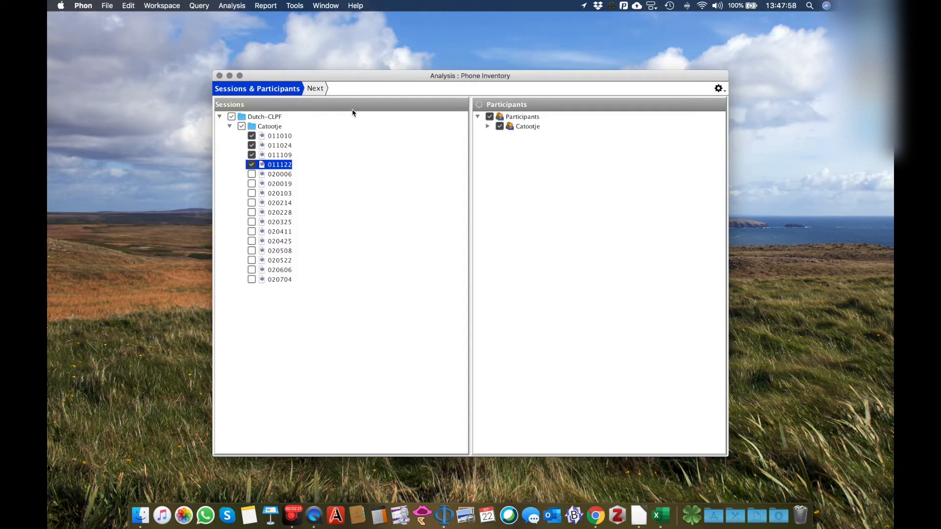
left_click(320, 91)
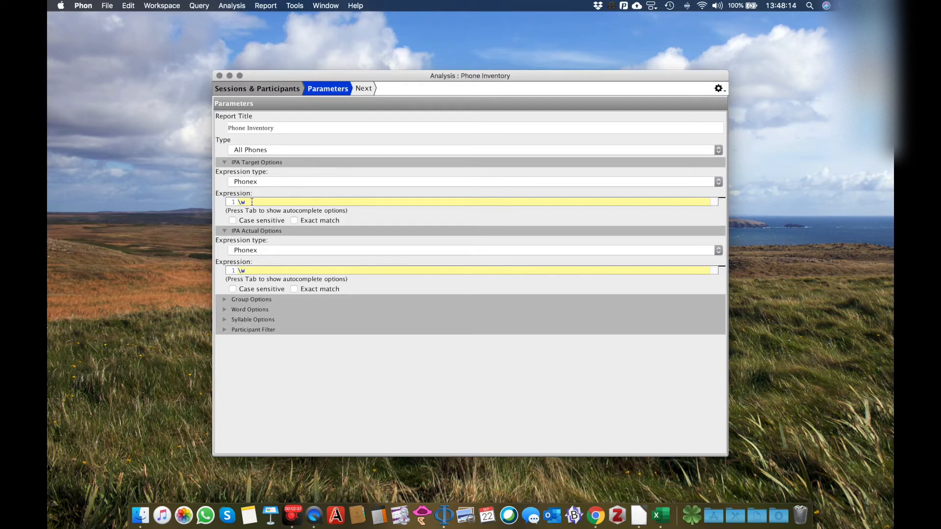
left_click(369, 89)
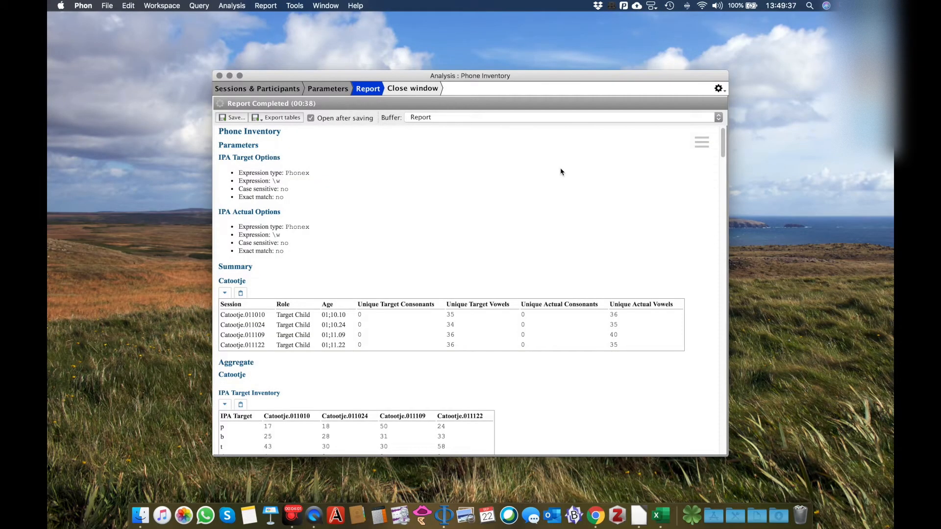
Compare the IPA Target and IPA Actual inventory tables across sessions in the report, and close the analysis, discarding its results.
scroll(562, 172, "down", 5)
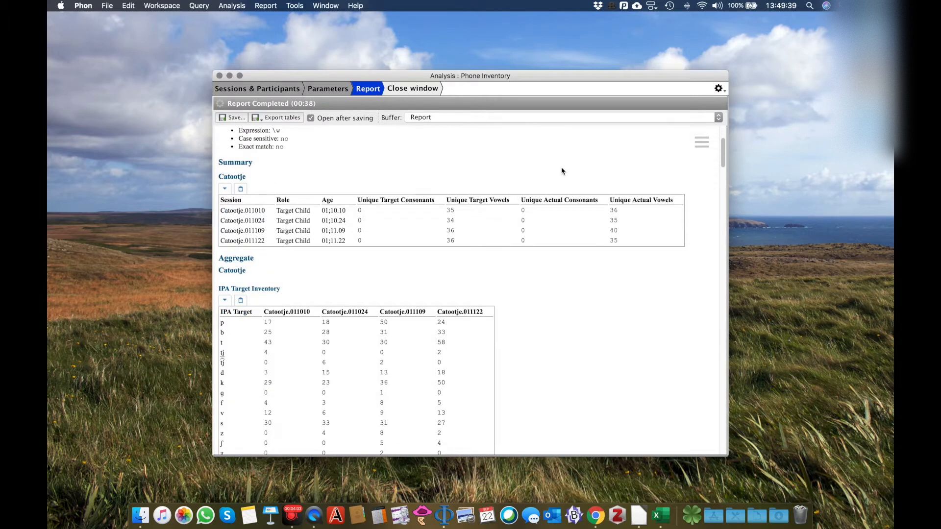
scroll(562, 170, "down", 6)
scroll(562, 171, "down", 3)
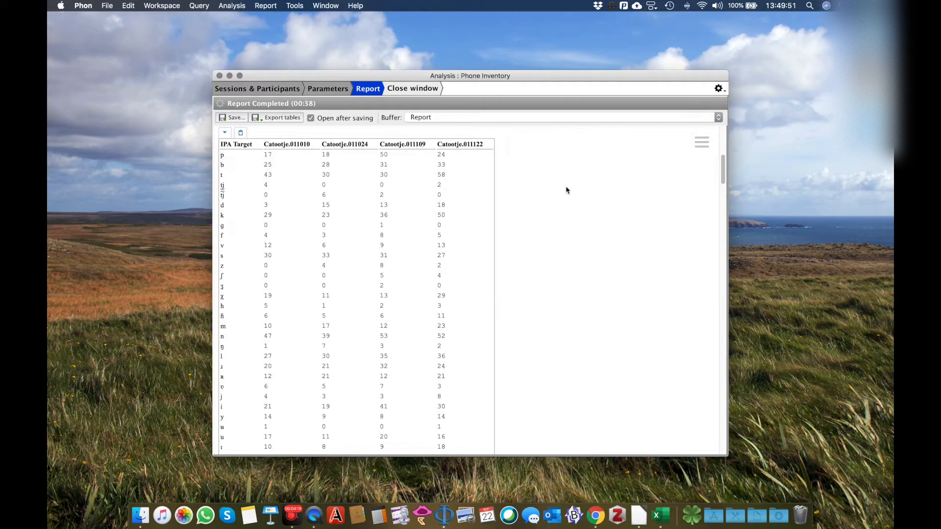
scroll(589, 189, "down", 10)
scroll(589, 189, "down", 5)
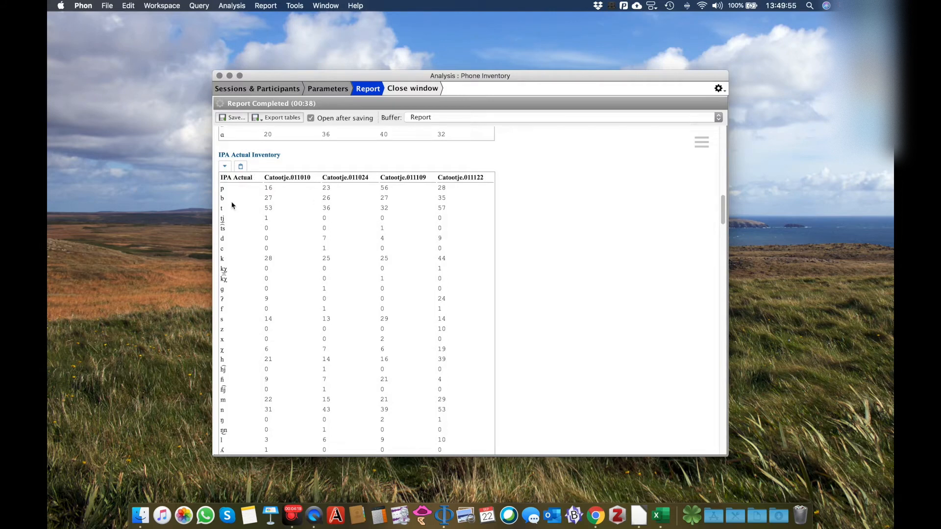
scroll(518, 229, "up", 15)
scroll(517, 228, "down", 15)
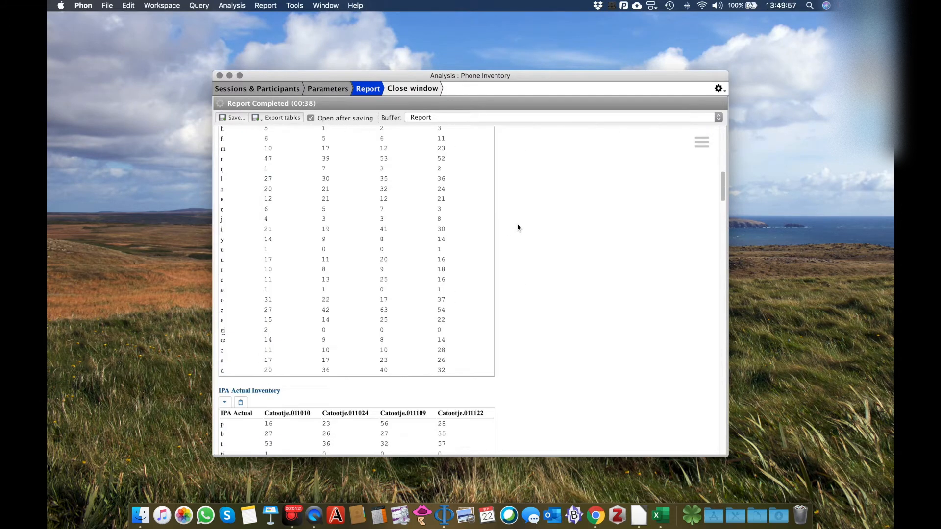
scroll(517, 228, "up", 2)
scroll(518, 228, "up", 5)
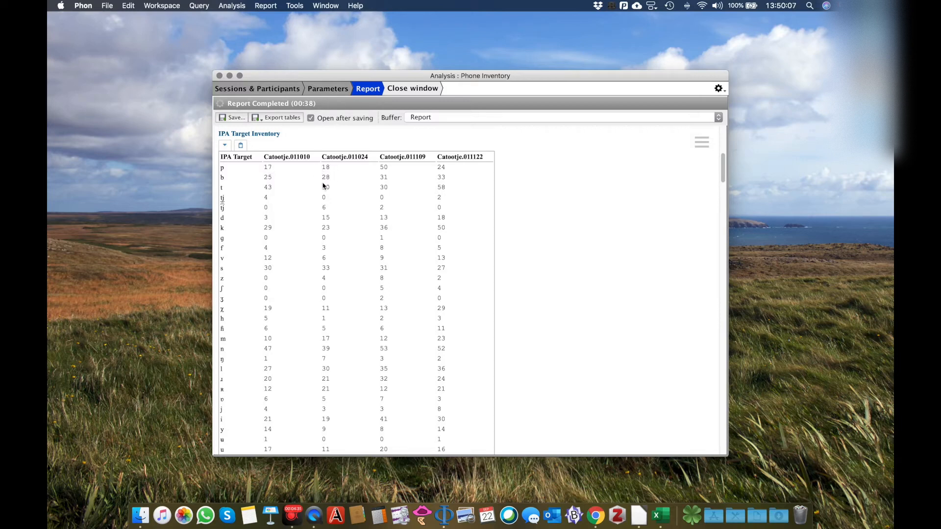
scroll(417, 209, "down", 10)
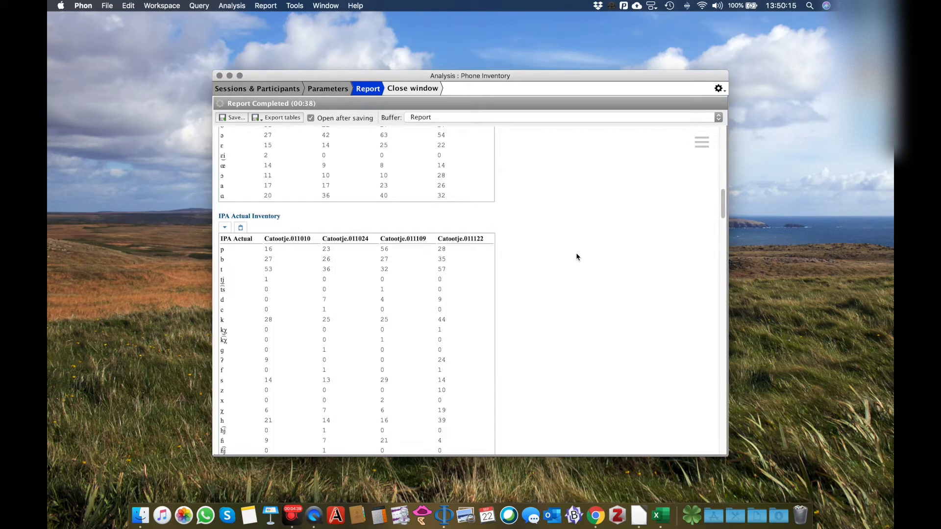
scroll(576, 257, "up", 5)
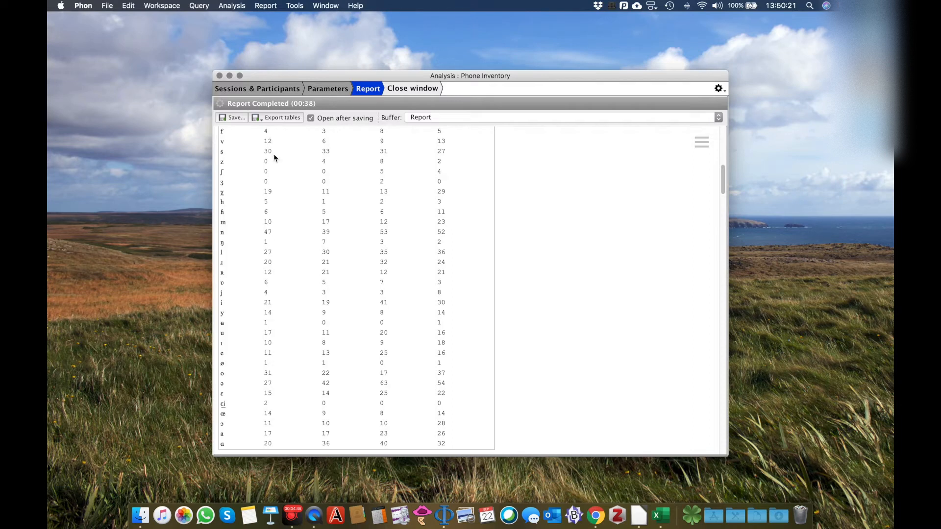
scroll(276, 159, "down", 15)
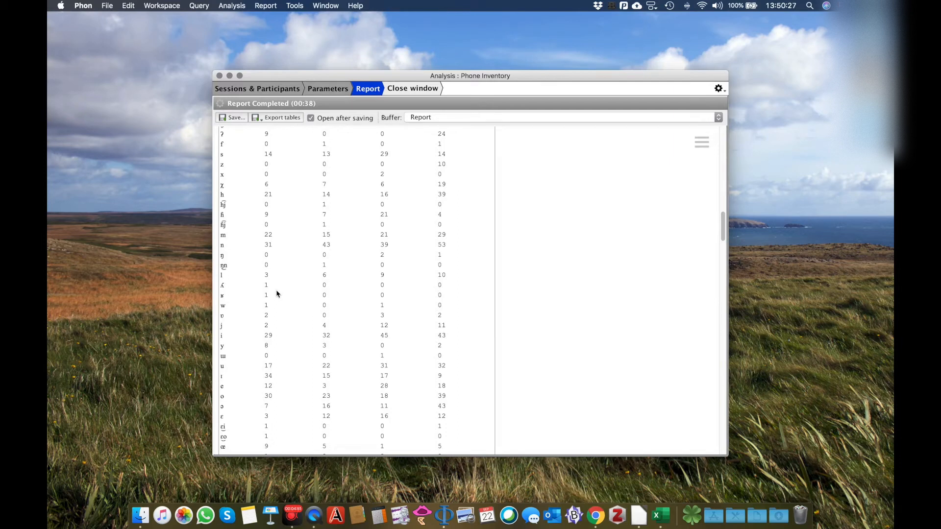
scroll(277, 294, "up", 1)
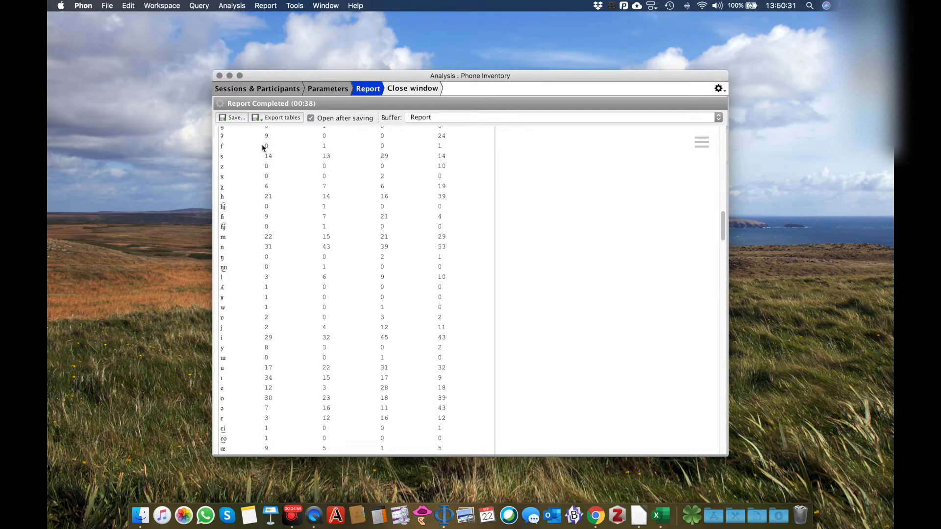
left_click(220, 77)
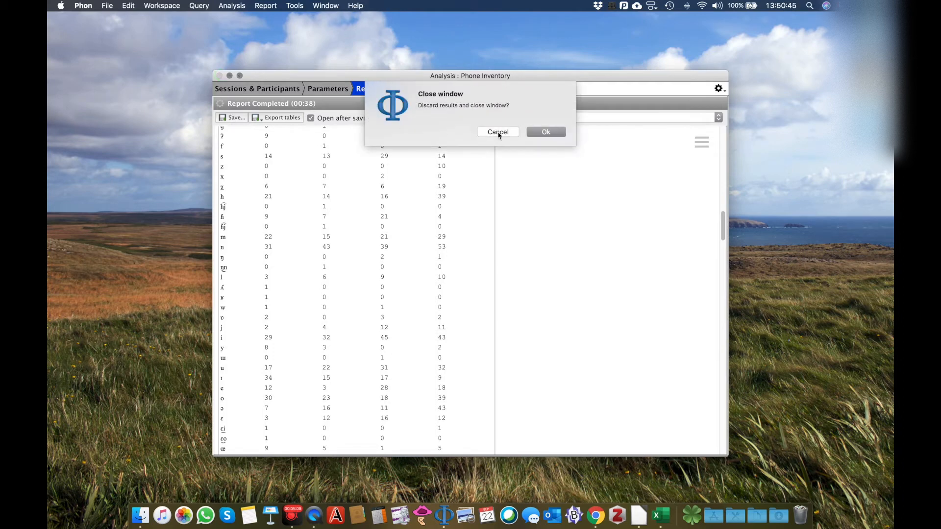
left_click(548, 132)
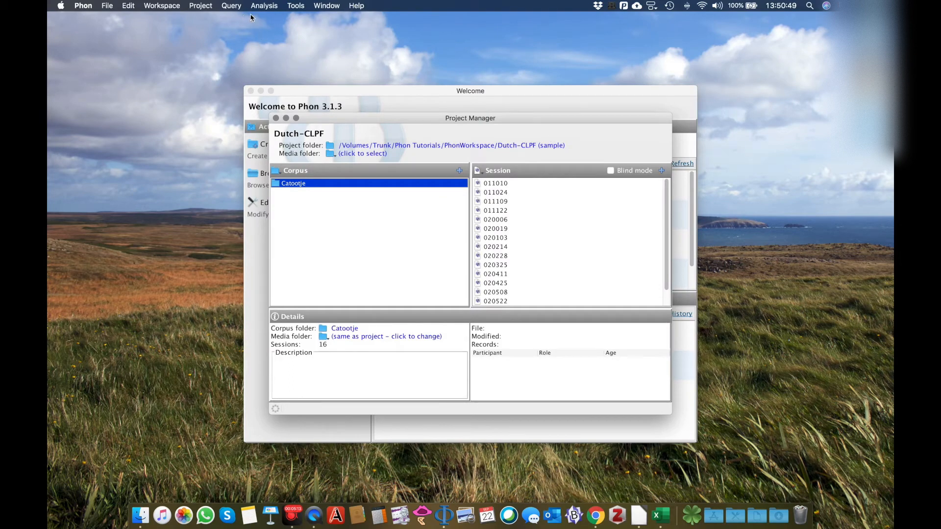
left_click(273, 5)
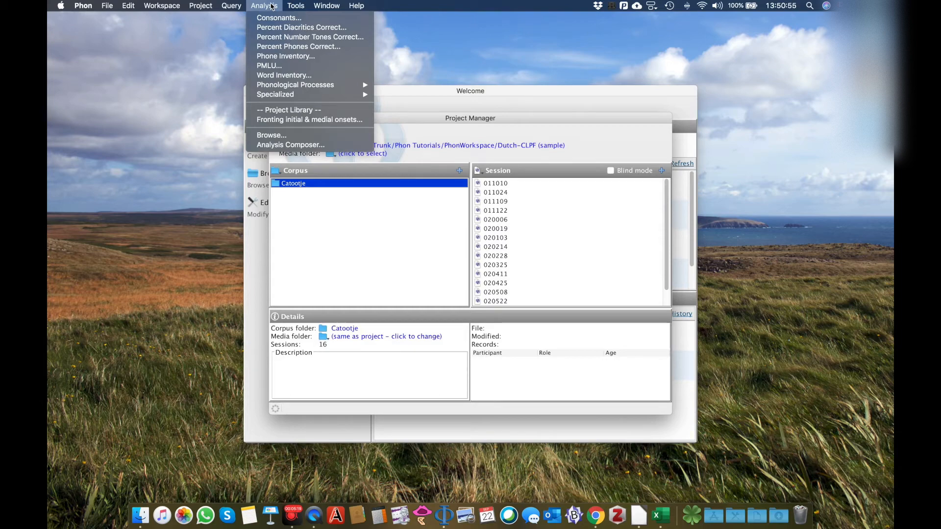
left_click(300, 38)
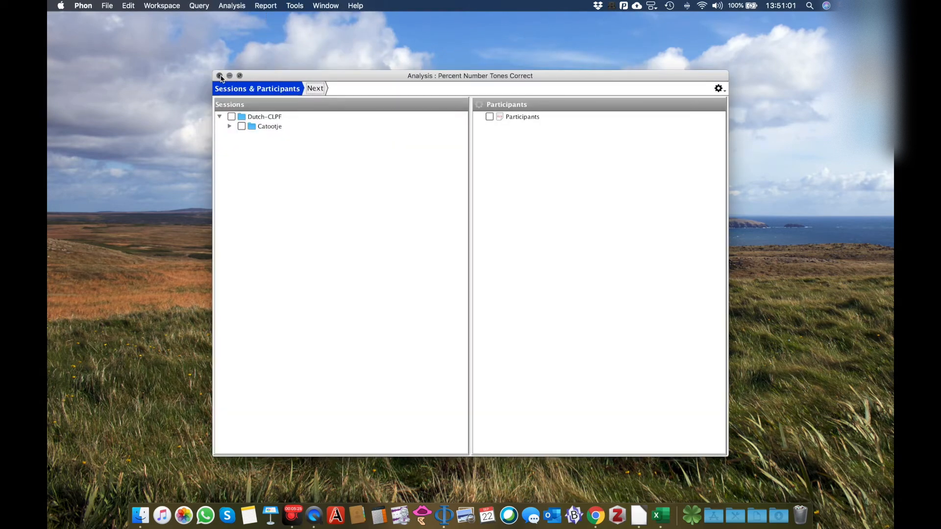
left_click(220, 76)
Start a Percent Phones Correct analysis and include sessions 011010, 011024, 011109 and 011122.
left_click(265, 5)
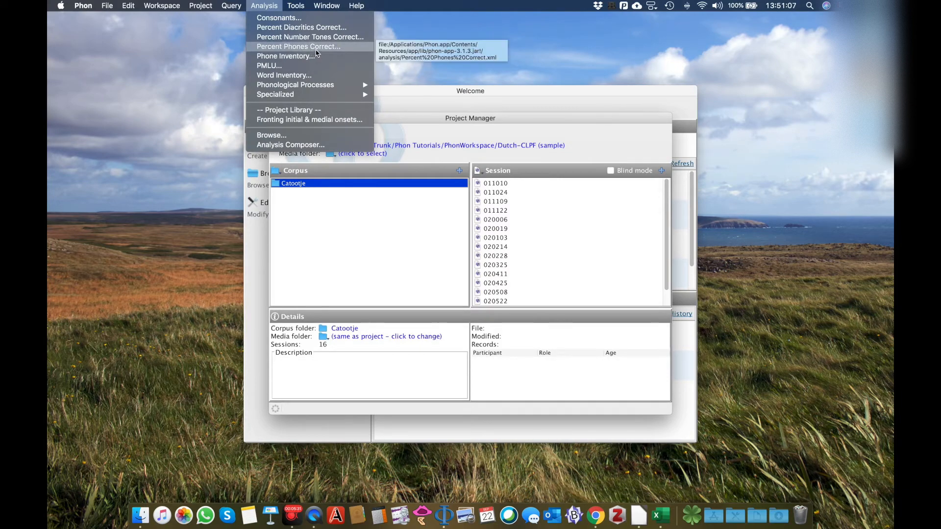
left_click(351, 49)
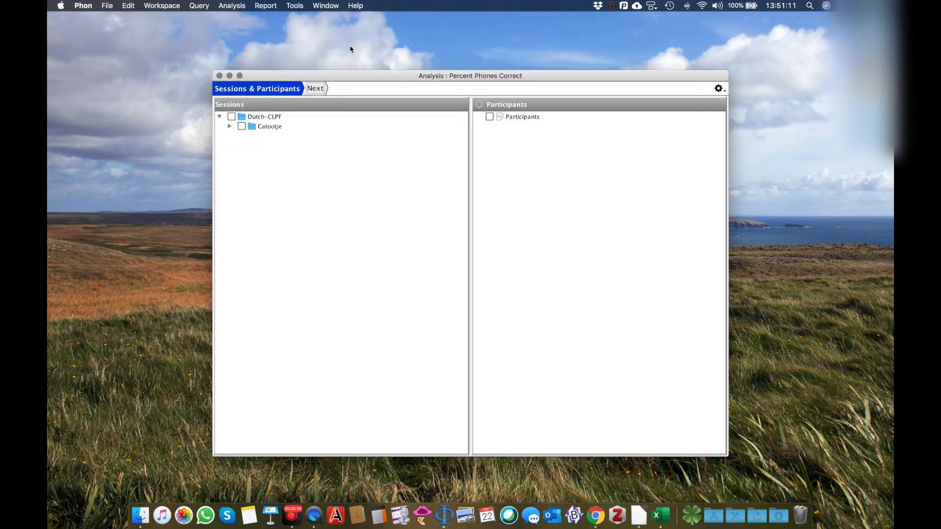
left_click(229, 126)
left_click(251, 136)
left_click(251, 146)
left_click(252, 155)
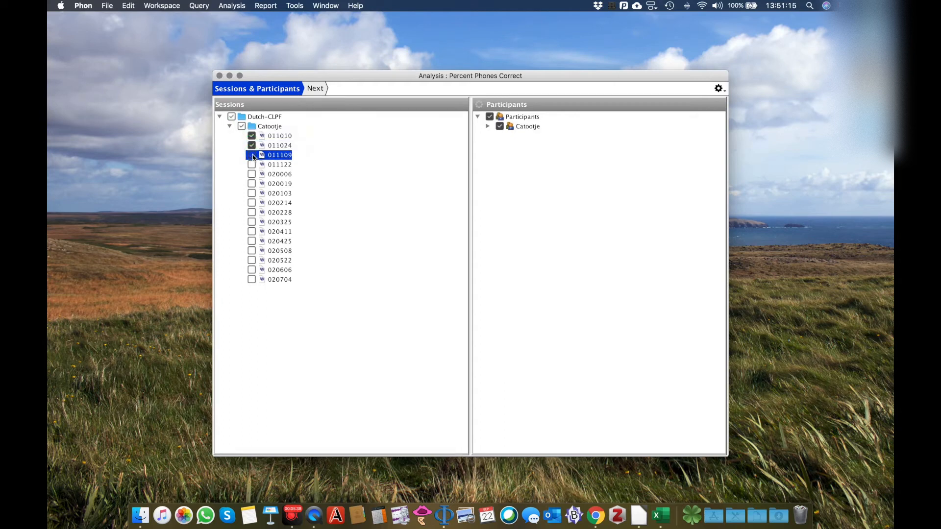
left_click(251, 165)
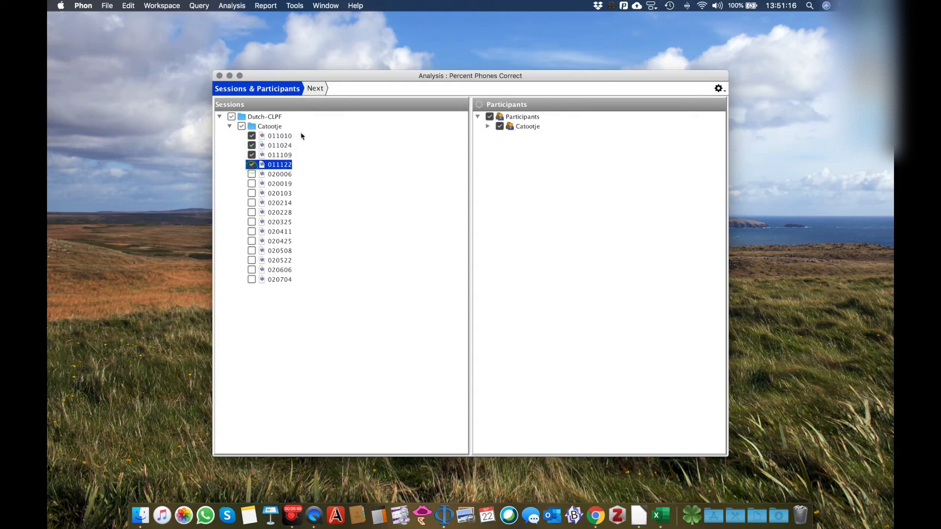
Set the report type to Percent consonants correct and generate the report with the other parameters at their defaults.
left_click(325, 90)
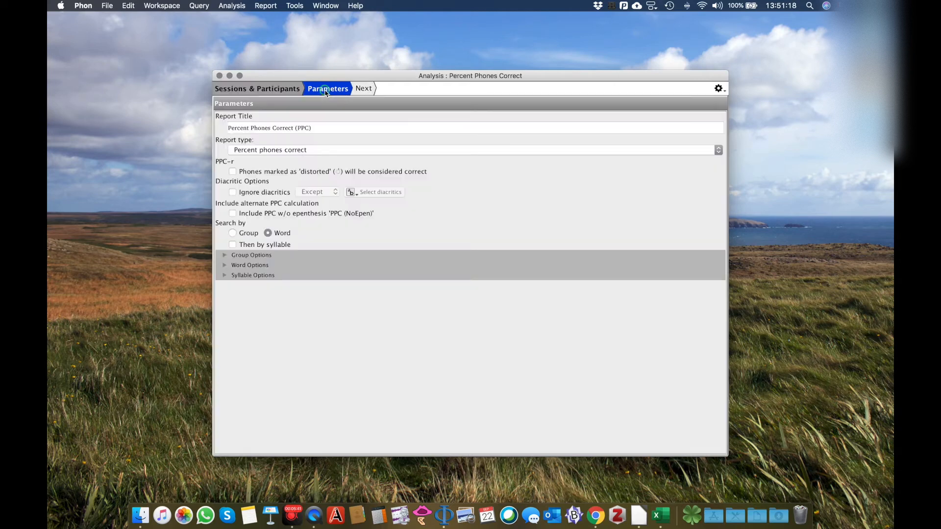
left_click(719, 151)
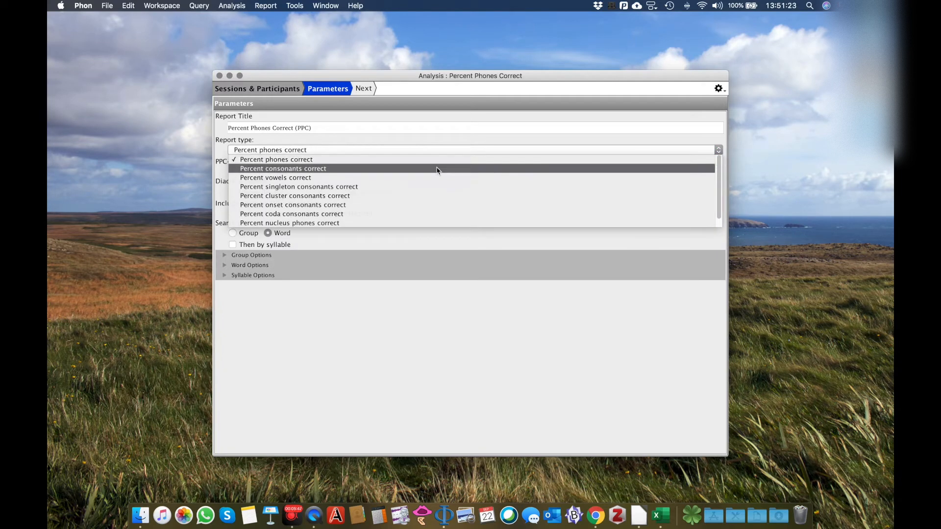
left_click(347, 172)
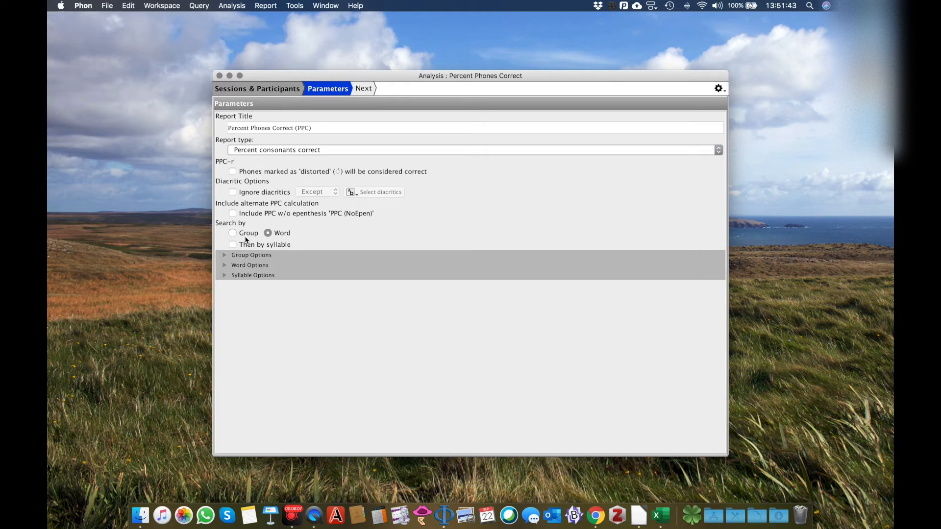
left_click(373, 92)
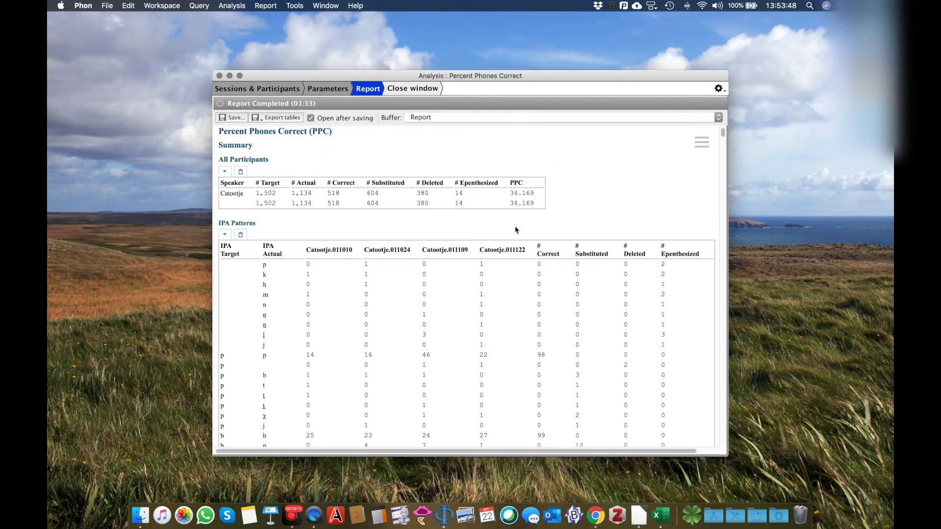
Examine the report's all-participants summary, the IPA Patterns table and the per-session summary of correct, substituted, deleted and epenthesized consonants.
scroll(515, 230, "down", 3)
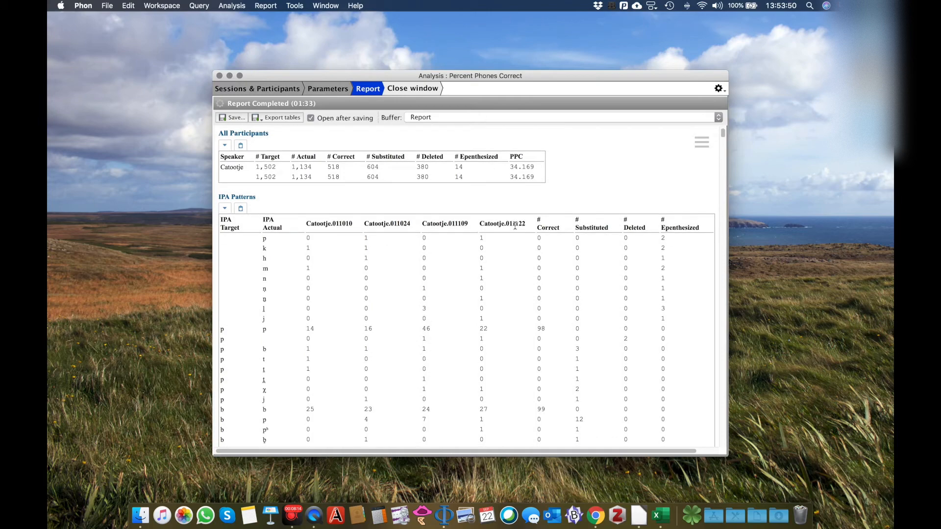
scroll(516, 224, "down", 5)
scroll(515, 225, "down", 3)
scroll(515, 224, "up", 5)
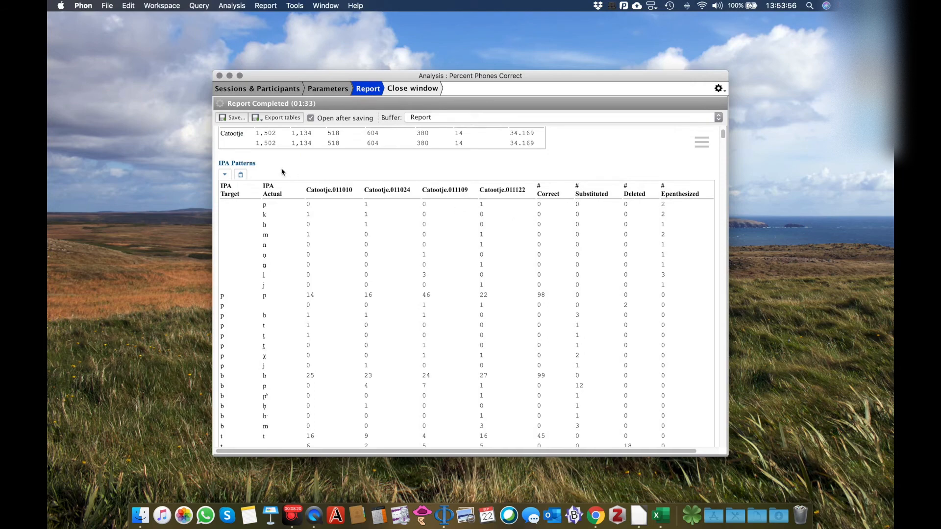
scroll(343, 191, "down", 5)
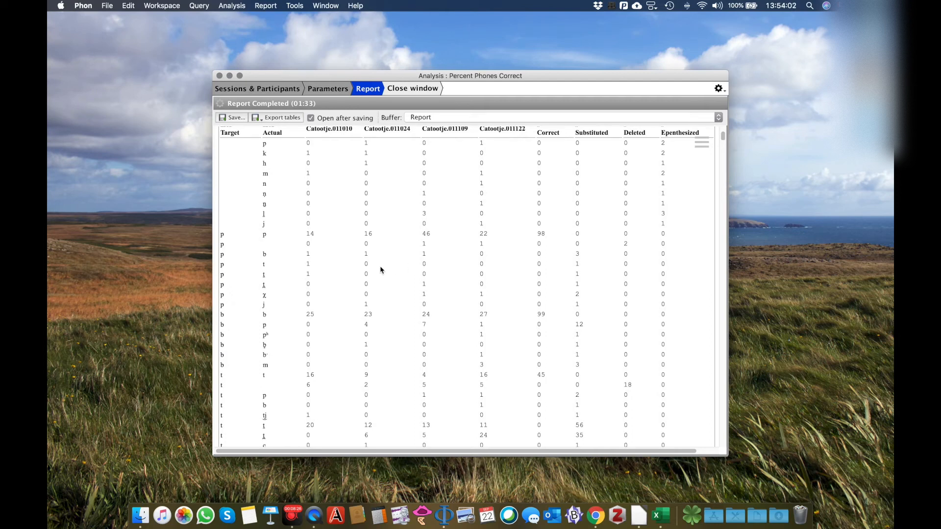
scroll(381, 275, "up", 3)
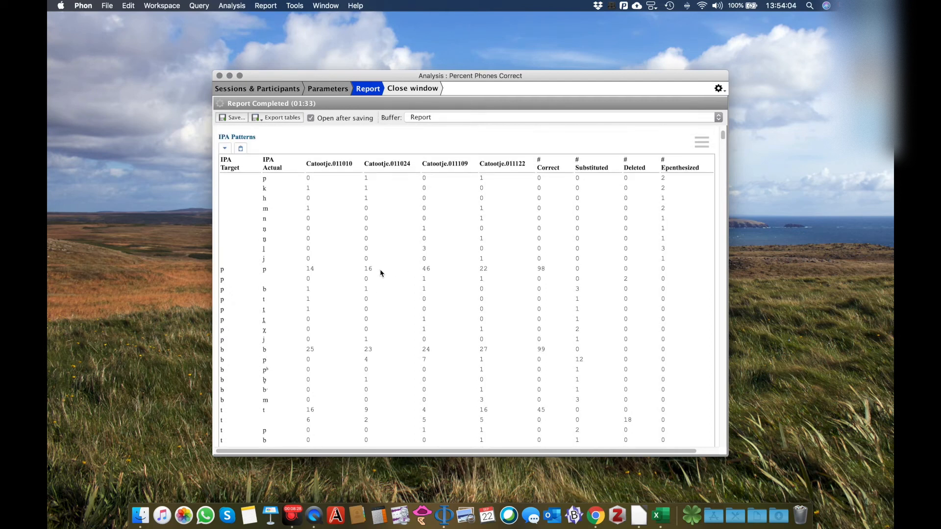
scroll(561, 288, "down", 10)
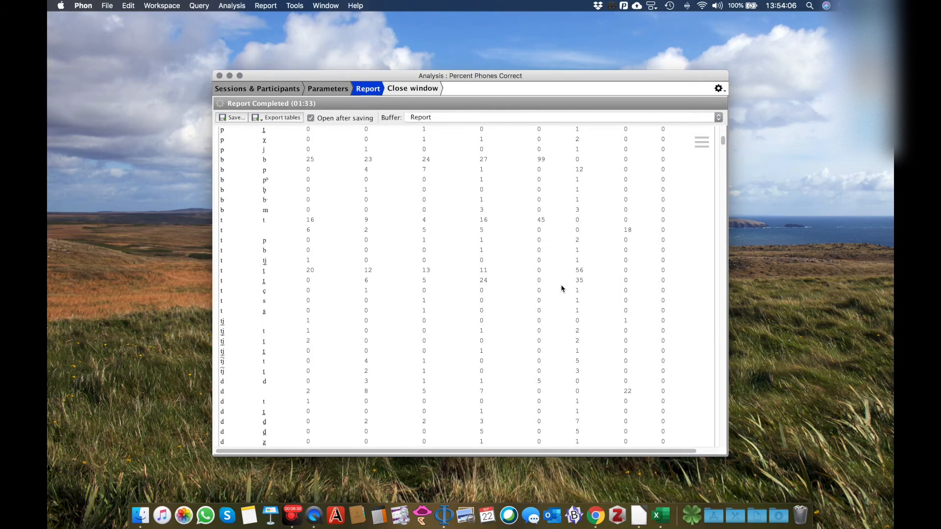
scroll(561, 288, "down", 15)
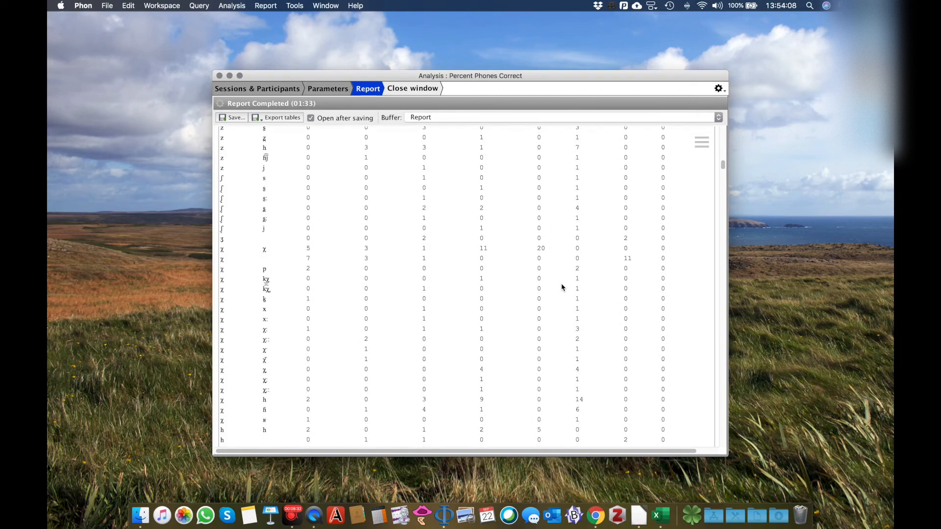
scroll(562, 287, "down", 15)
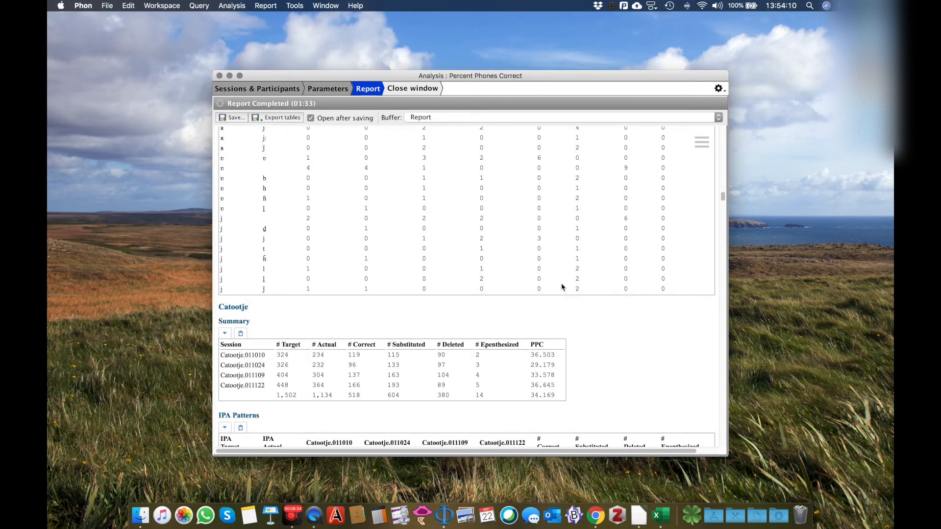
Return to the session selection, clear all included sessions and include only session 020704.
scroll(563, 286, "down", 4)
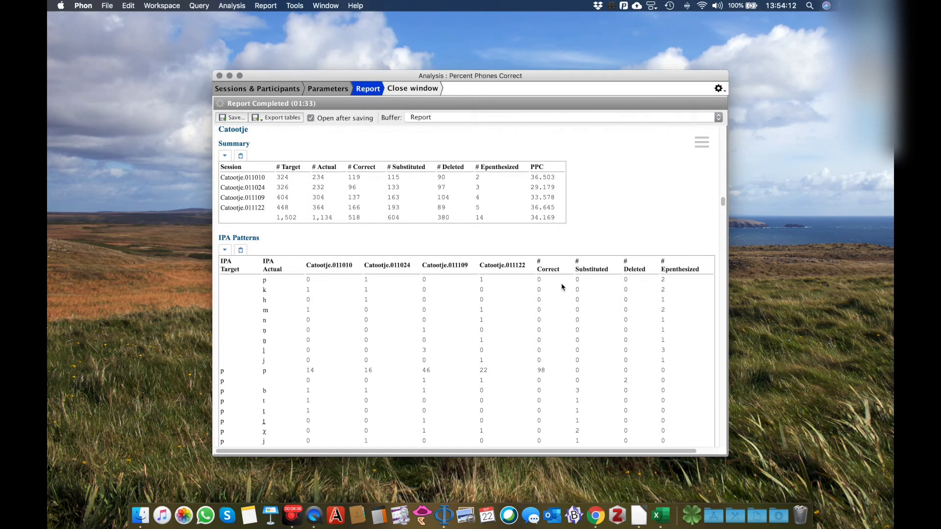
scroll(562, 284, "down", 1)
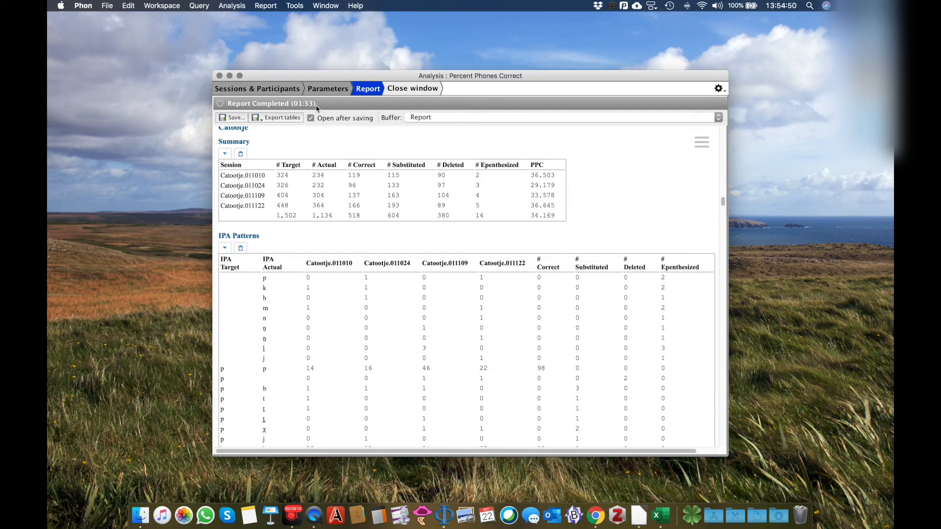
left_click(293, 91)
left_click(241, 126)
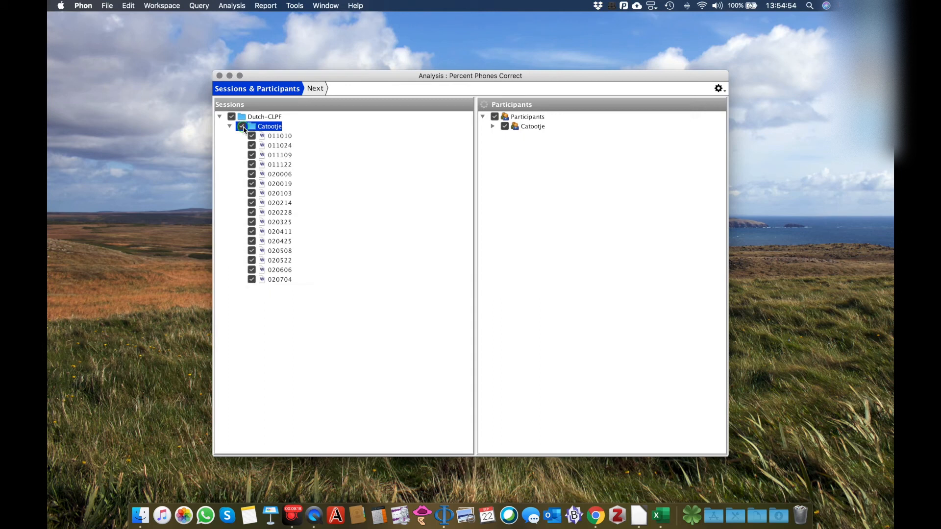
left_click(242, 127)
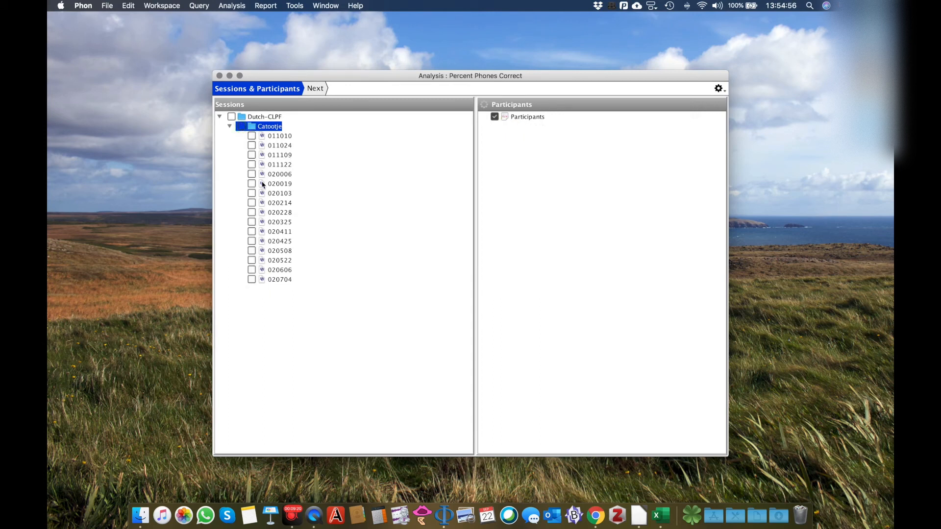
left_click(252, 280)
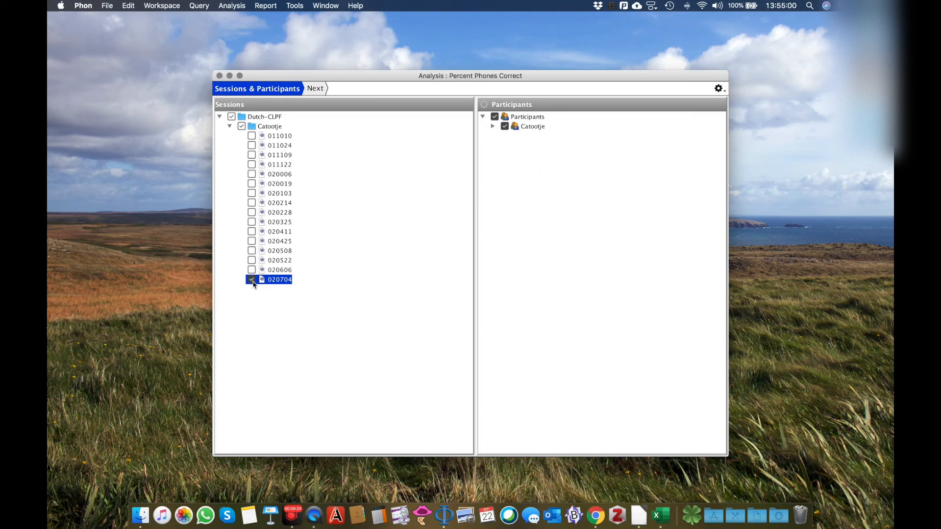
Generate the Percent Phones Correct report again, keeping Percent consonants correct and the other parameters unchanged.
left_click(316, 89)
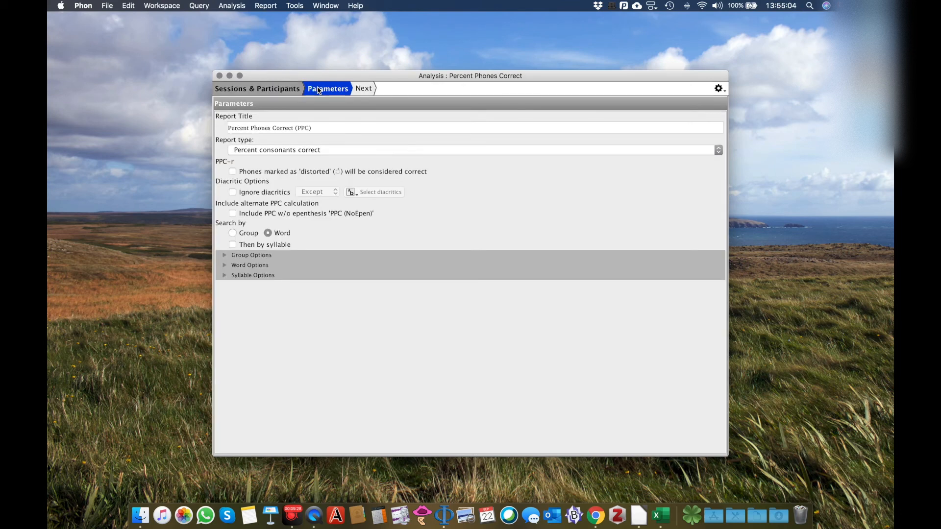
left_click(369, 88)
left_click(541, 130)
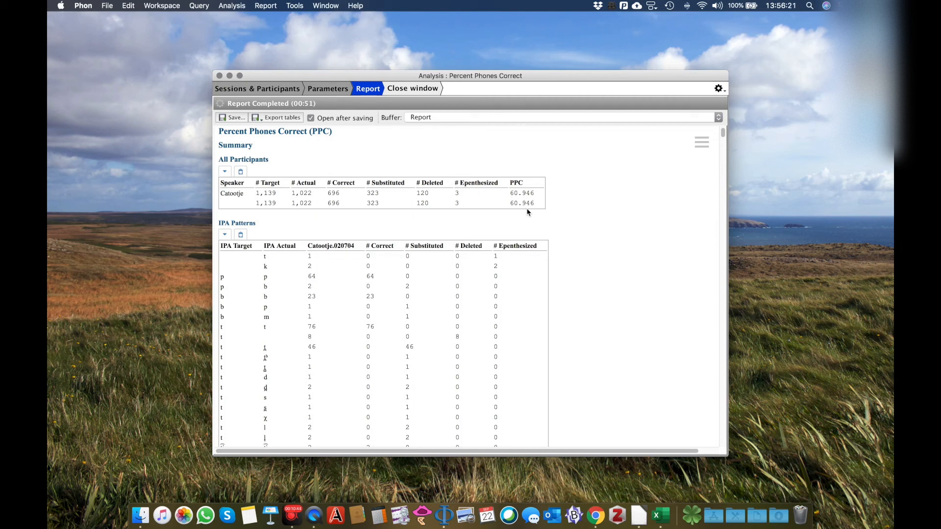
Examine the session 020704 report's all-participants summary, IPA Patterns table and per-session summary.
scroll(547, 245, "down", 5)
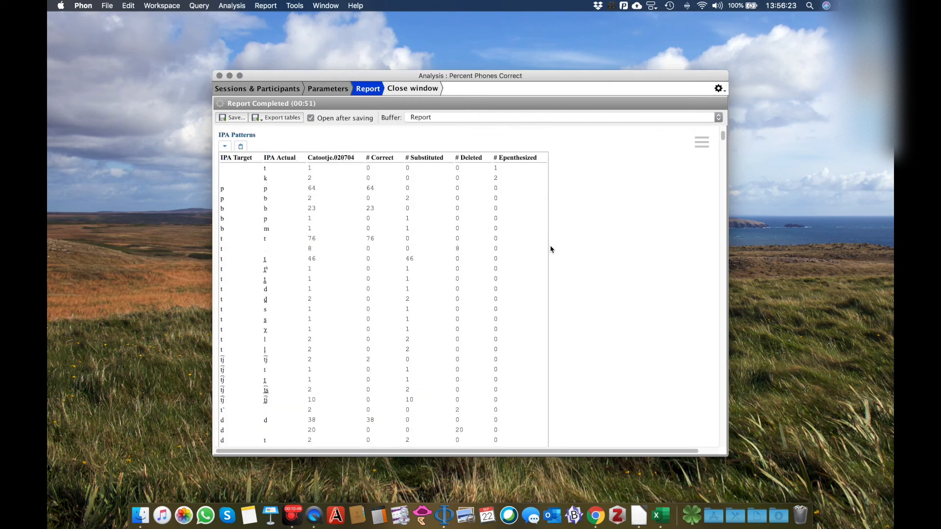
scroll(601, 236, "down", 9)
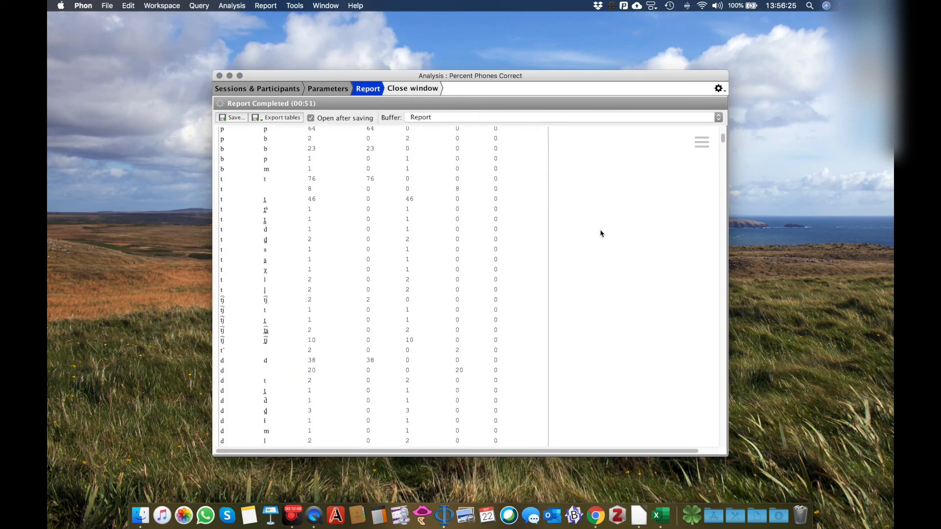
scroll(601, 233, "down", 20)
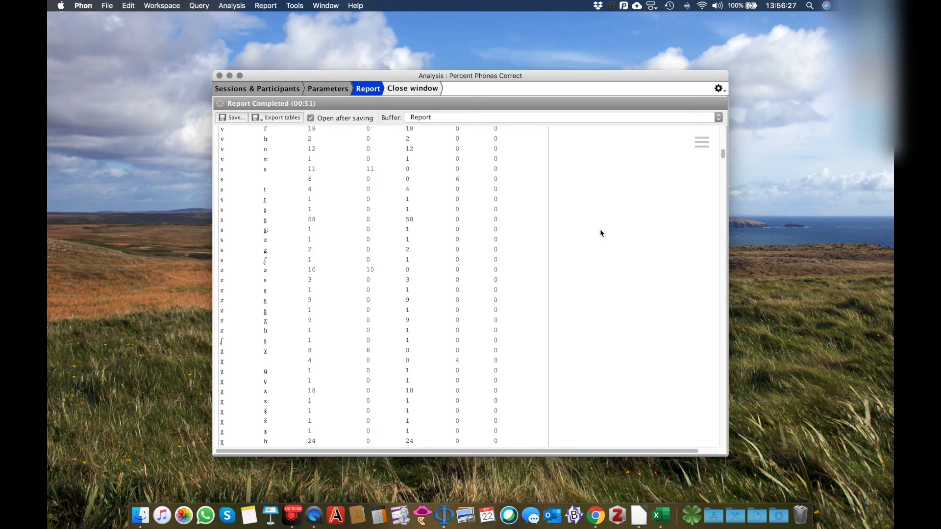
scroll(601, 233, "down", 15)
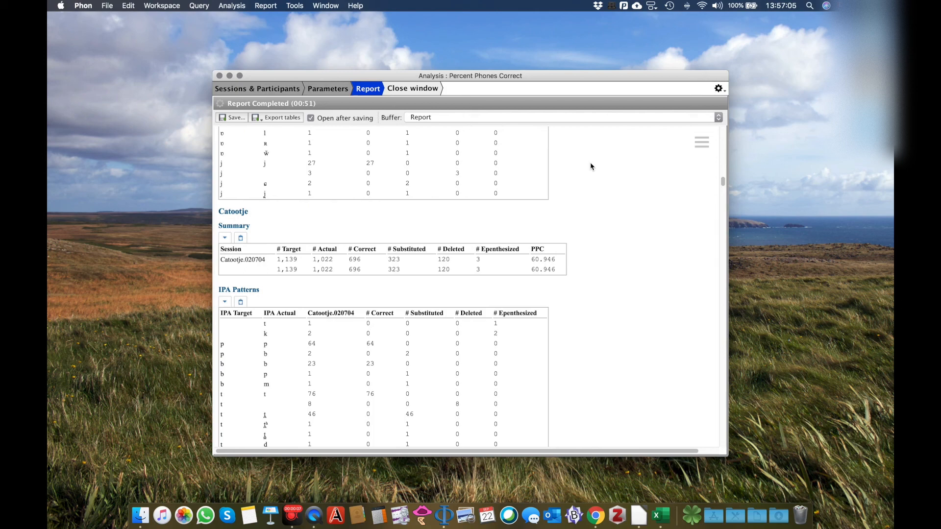
Export all the report's tables as an Excel workbook named Report on the Desktop.
scroll(591, 167, "up", 15)
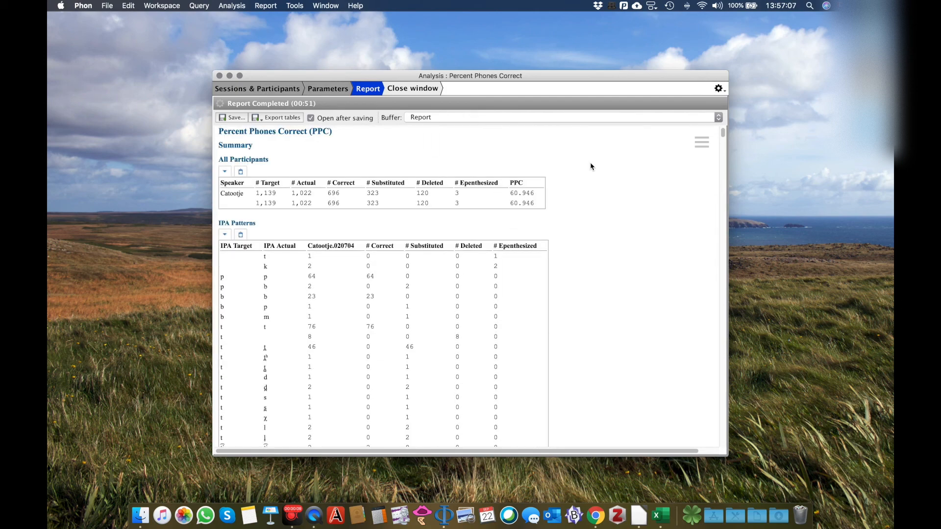
left_click(283, 118)
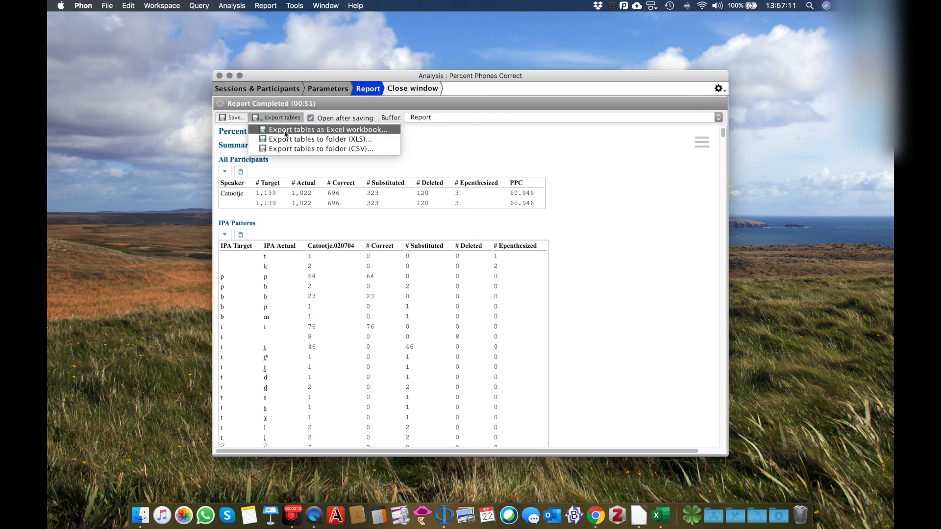
left_click(286, 130)
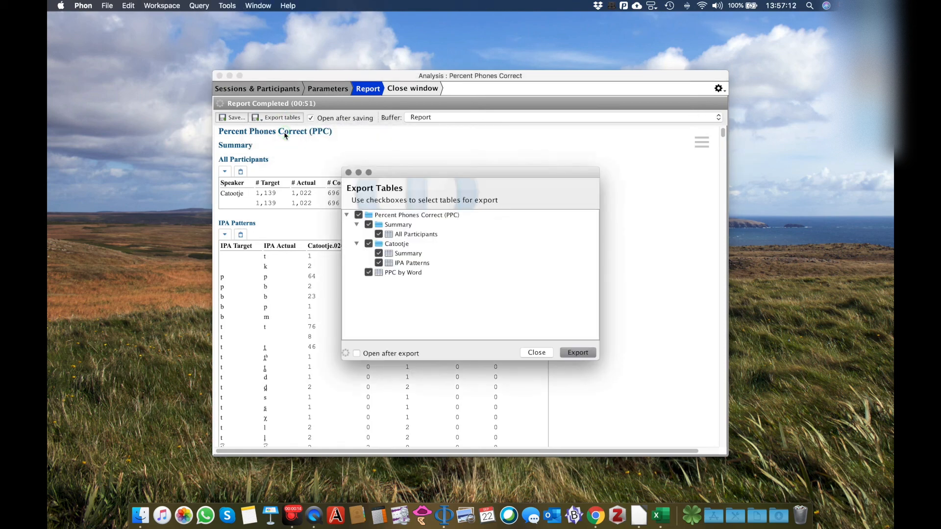
left_click(579, 353)
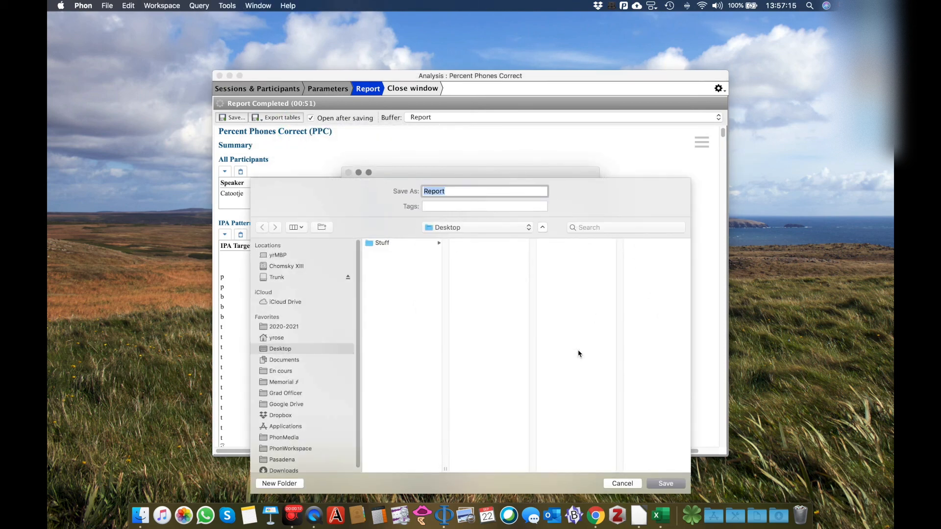
left_click(666, 484)
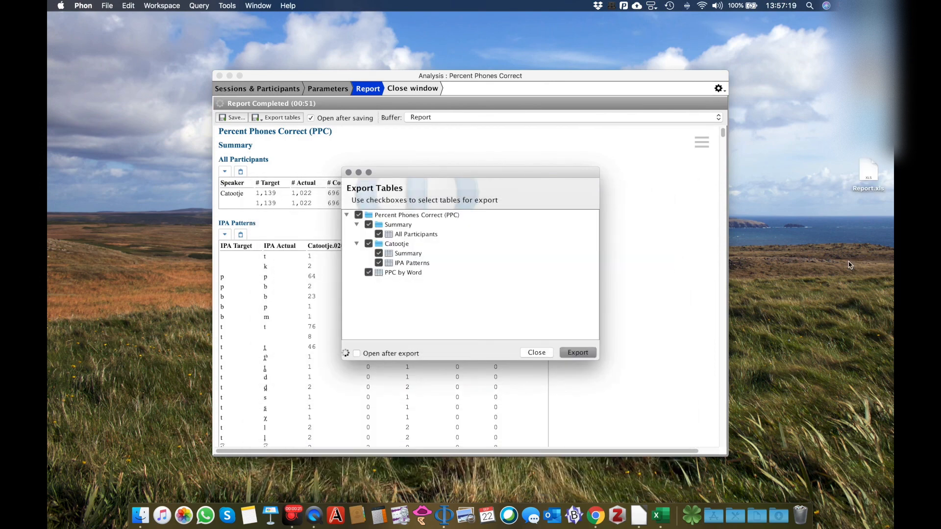
Open the exported Report.xls from the desktop in Excel, enlarge its window and zoom the all-participants summary sheet to 190%.
left_click(864, 167)
double_click(863, 167)
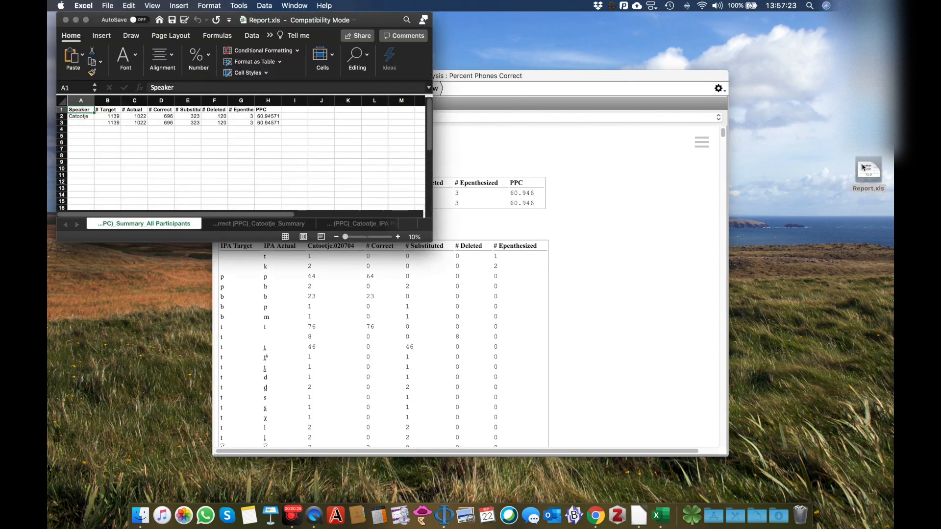
left_click_drag(431, 241, 695, 433)
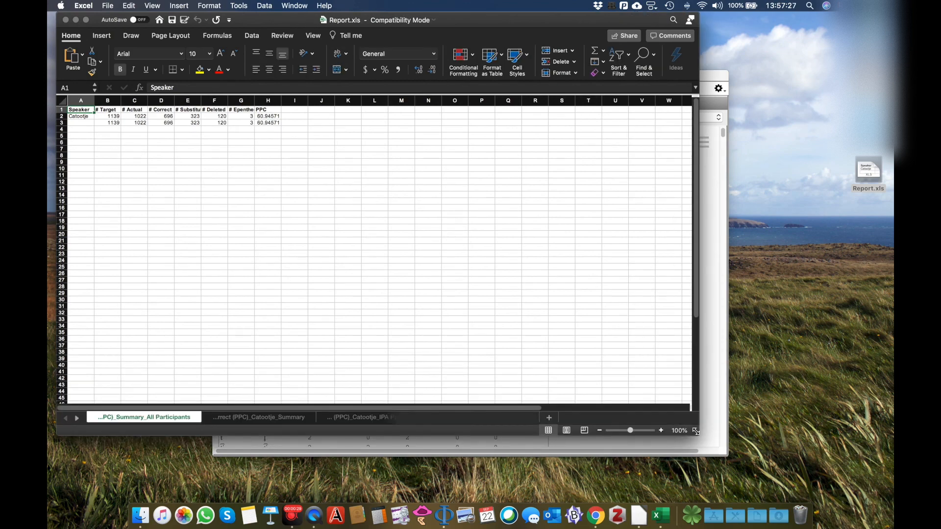
left_click(662, 430)
left_click(661, 431)
left_click(661, 430)
left_click(661, 431)
left_click(661, 431)
left_click(662, 431)
left_click(661, 431)
left_click(662, 431)
left_click(662, 431)
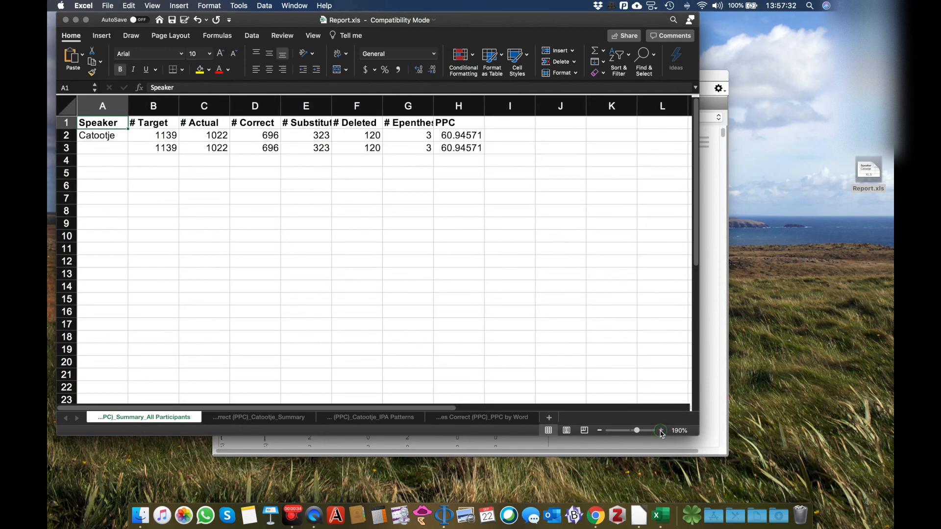
Look through the workbook's participant summary, IPA Patterns and PPC by Word sheets.
left_click(280, 418)
left_click(360, 418)
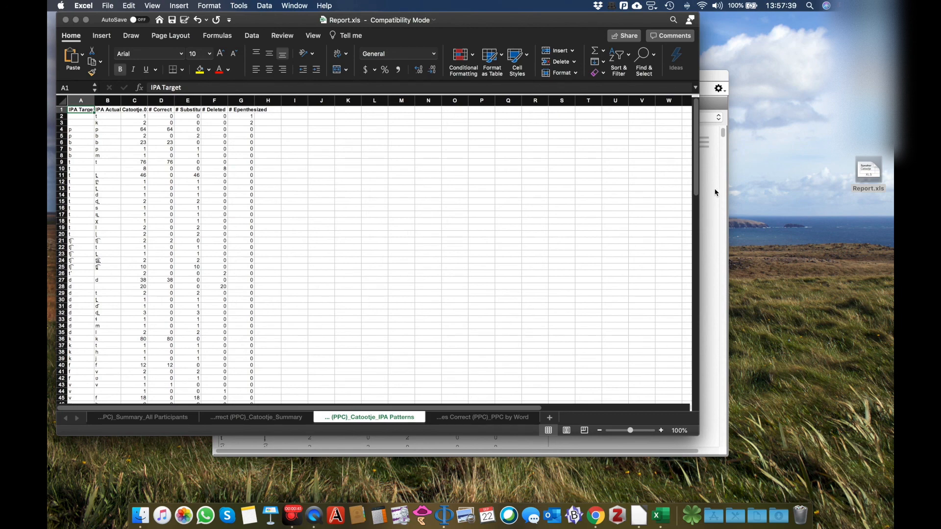
left_click(481, 421)
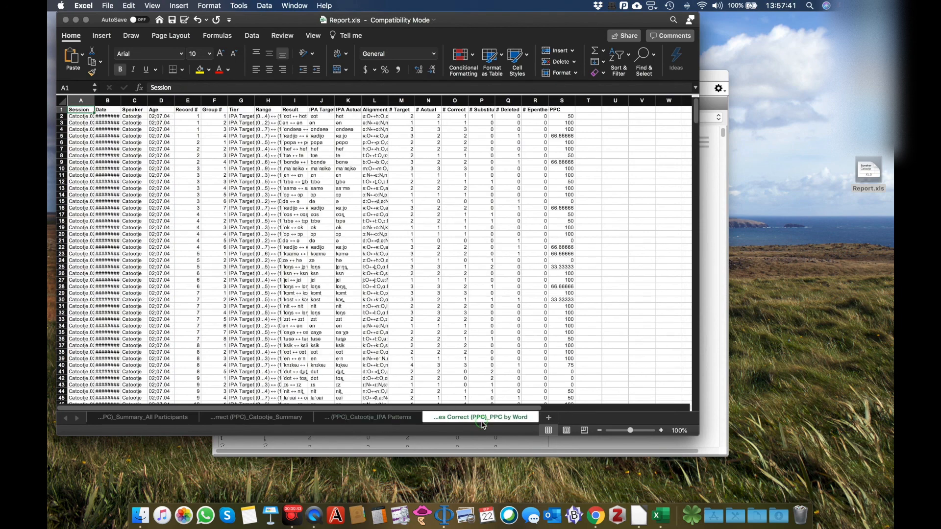